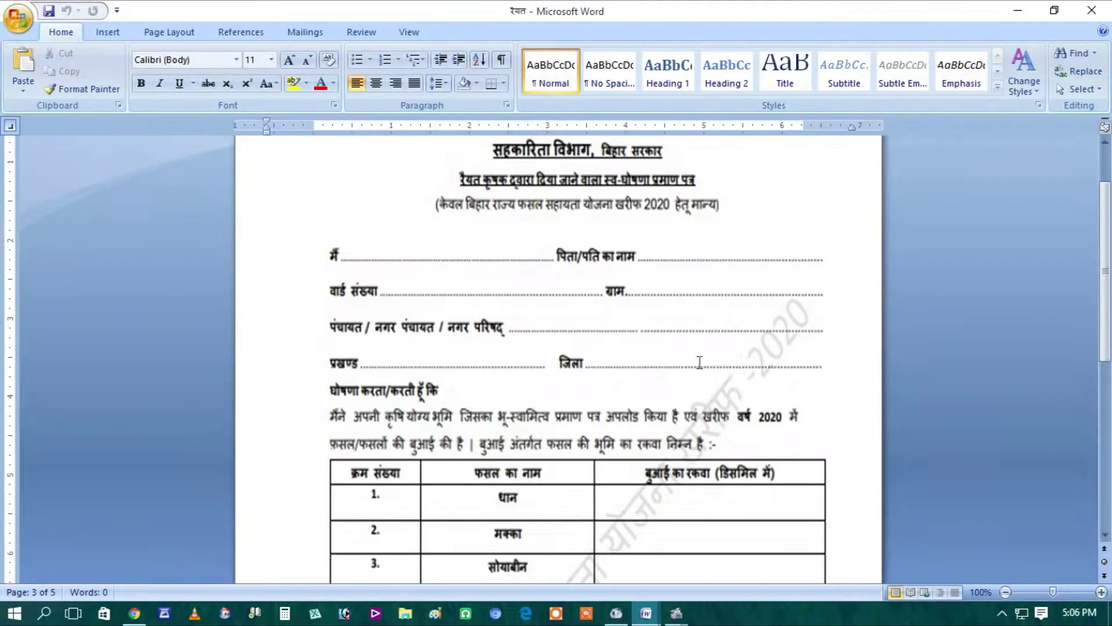
Step: Review the रैयत self-declaration form from the applicant details through the crop table to the signature line, and close the document
{"action": "left_click_drag", "start_coordinate": [1109, 262], "coordinate": [1109, 345]}
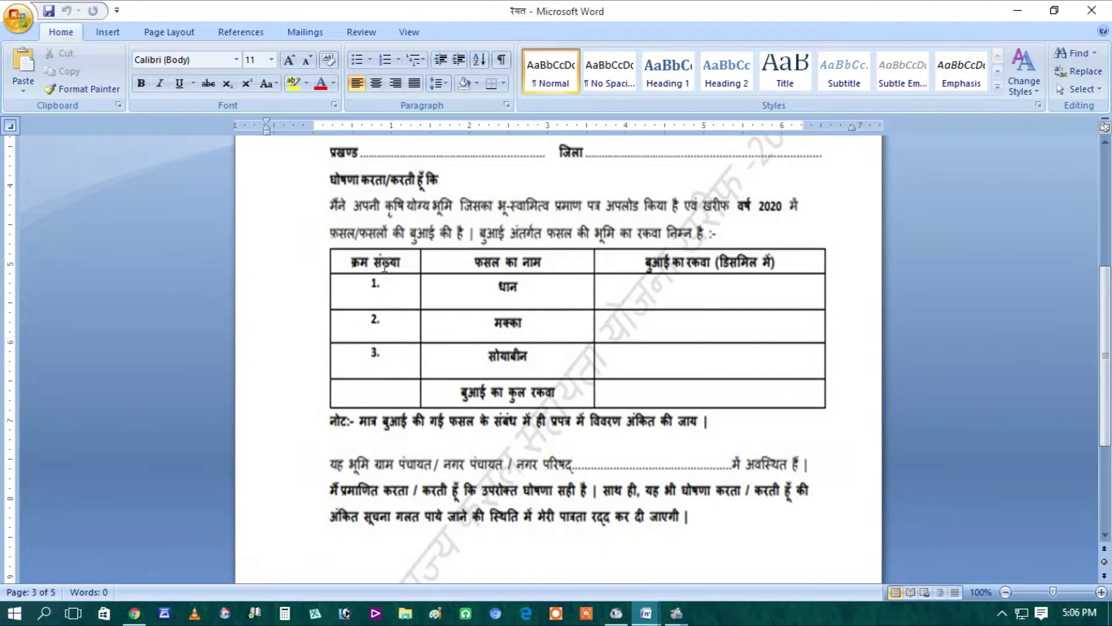
{"action": "left_click", "coordinate": [538, 350]}
{"action": "scroll", "coordinate": [790, 362], "scroll_direction": "down", "scroll_amount": 2}
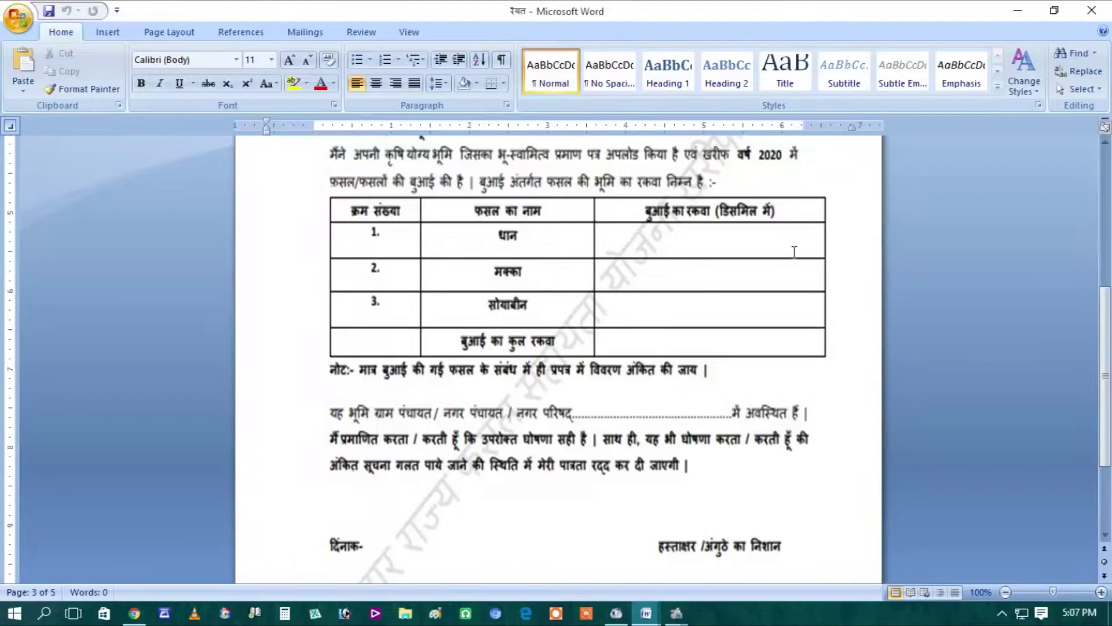
{"action": "left_click_drag", "start_coordinate": [1107, 348], "coordinate": [1107, 405]}
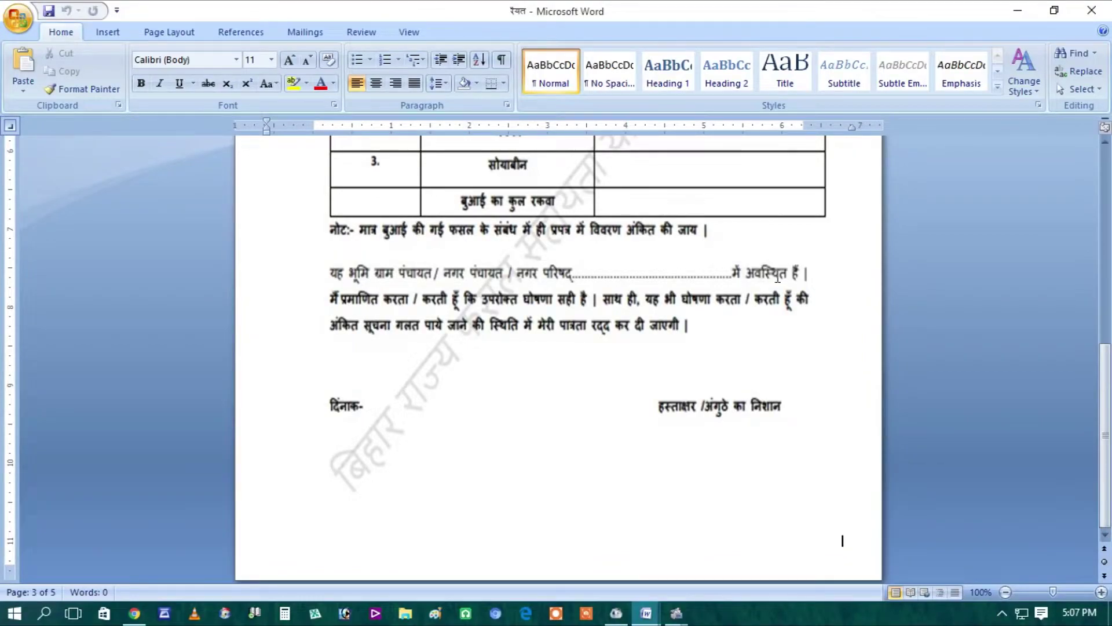
{"action": "scroll", "coordinate": [710, 321], "scroll_direction": "down", "scroll_amount": 1}
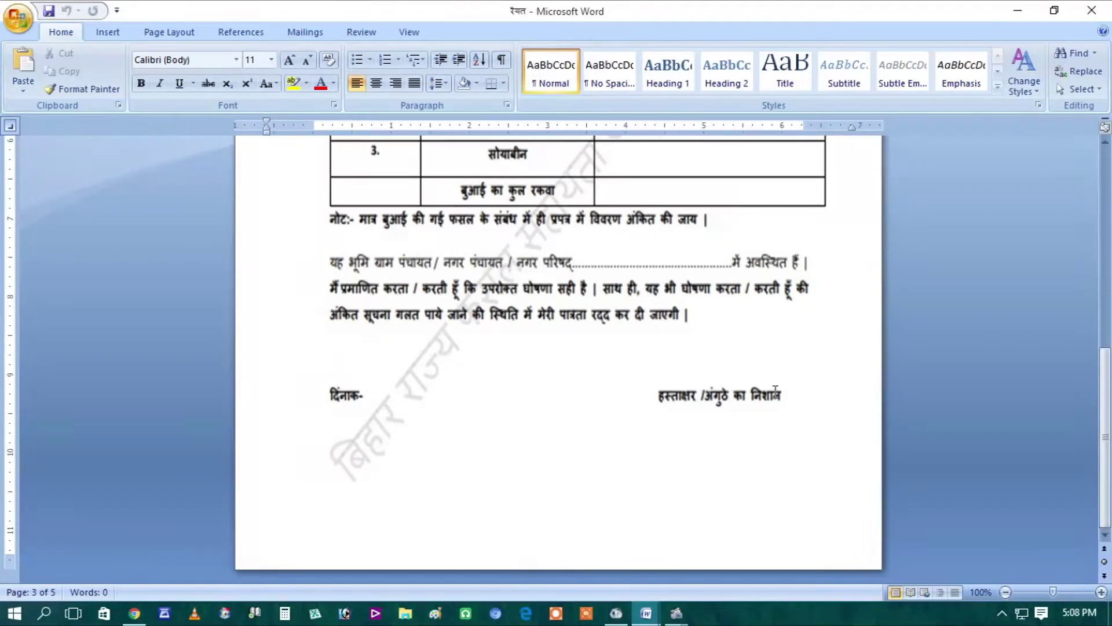
{"action": "scroll", "coordinate": [444, 399], "scroll_direction": "up", "scroll_amount": 12}
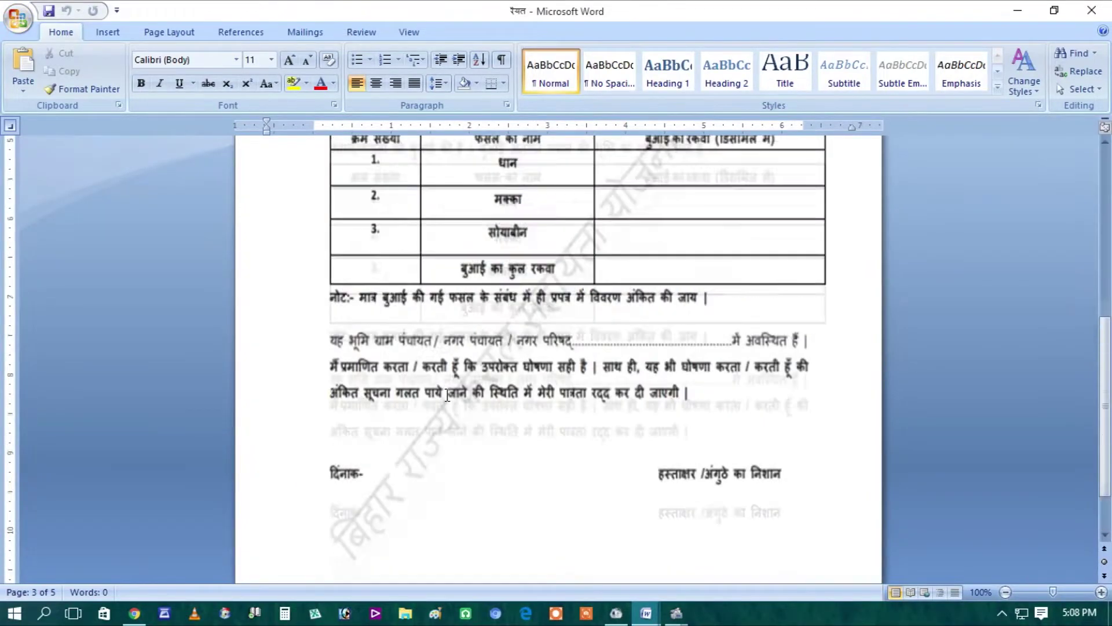
{"action": "scroll", "coordinate": [442, 400], "scroll_direction": "down", "scroll_amount": 10}
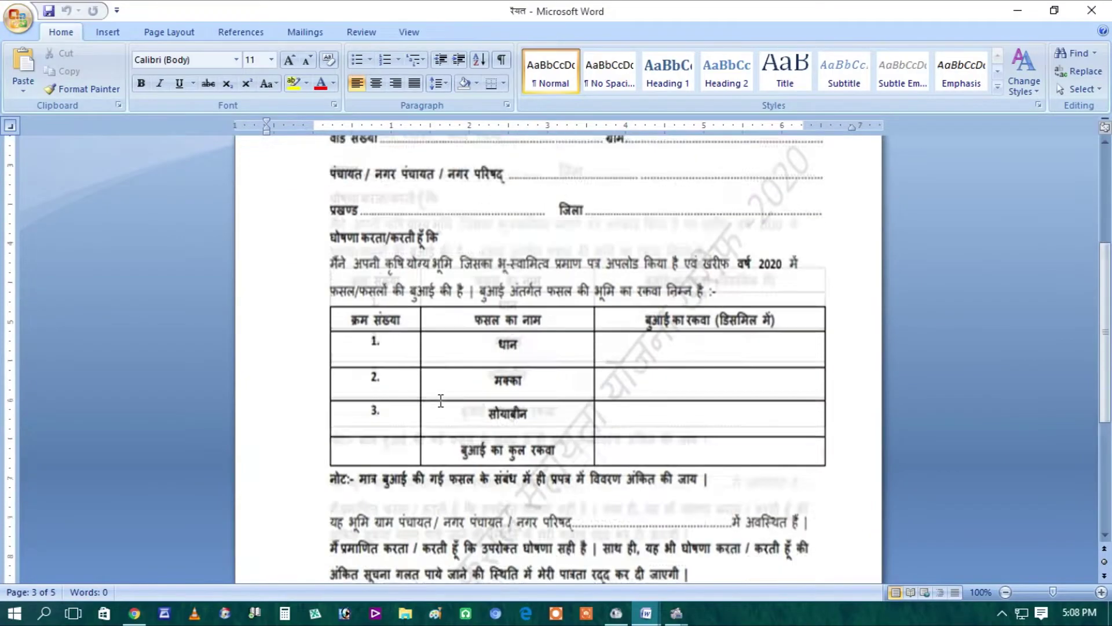
{"action": "scroll", "coordinate": [441, 400], "scroll_direction": "up", "scroll_amount": 5}
{"action": "scroll", "coordinate": [441, 400], "scroll_direction": "up", "scroll_amount": 6}
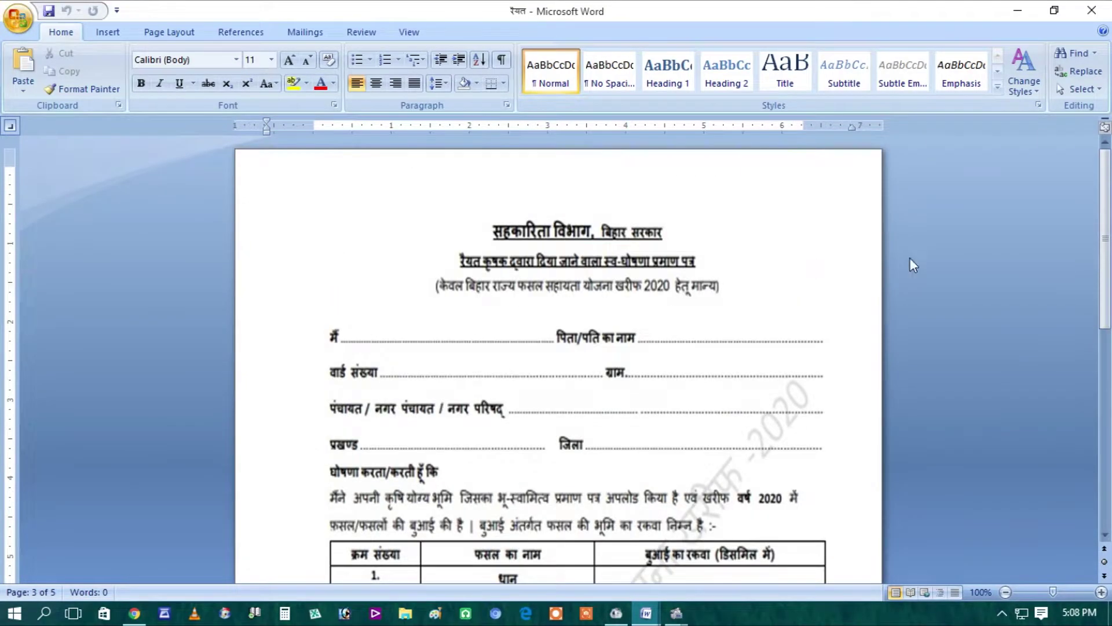
{"action": "left_click", "coordinate": [1092, 10]}
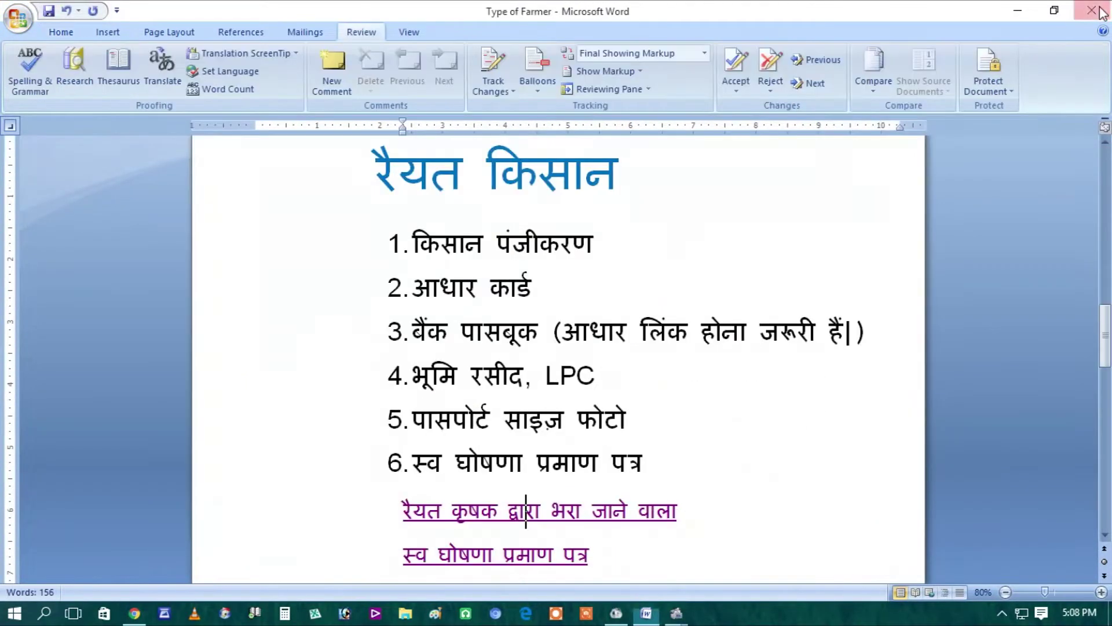
Step: Review the required documents for गैर रैयत किसान and open the self-declaration form linked beneath that list
{"action": "scroll", "coordinate": [769, 354], "scroll_direction": "down", "scroll_amount": 7}
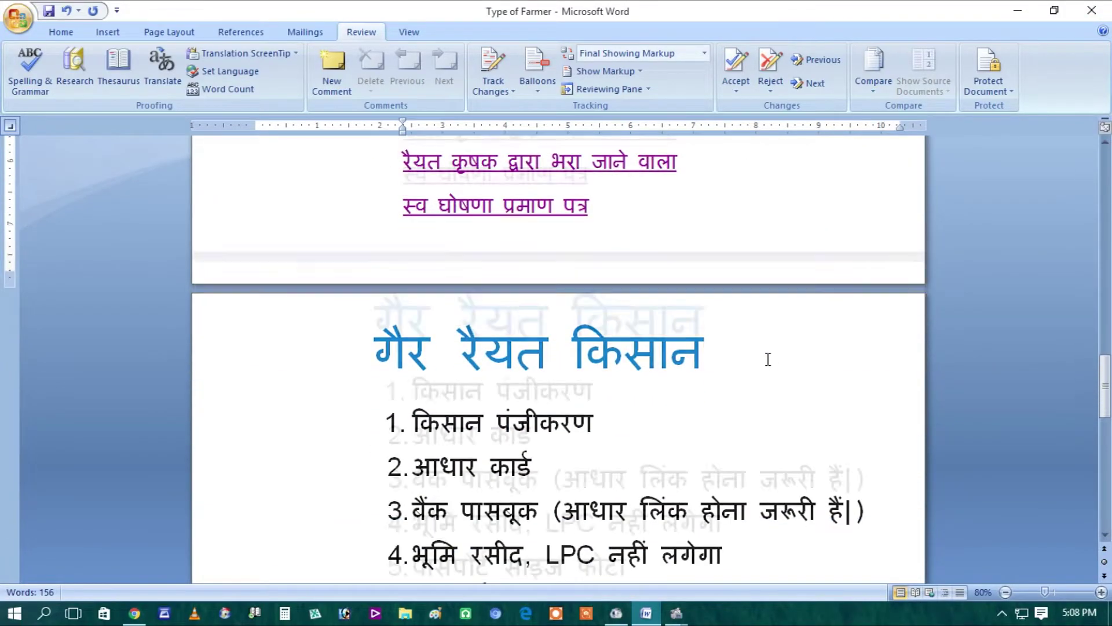
{"action": "scroll", "coordinate": [769, 360], "scroll_direction": "down", "scroll_amount": 2}
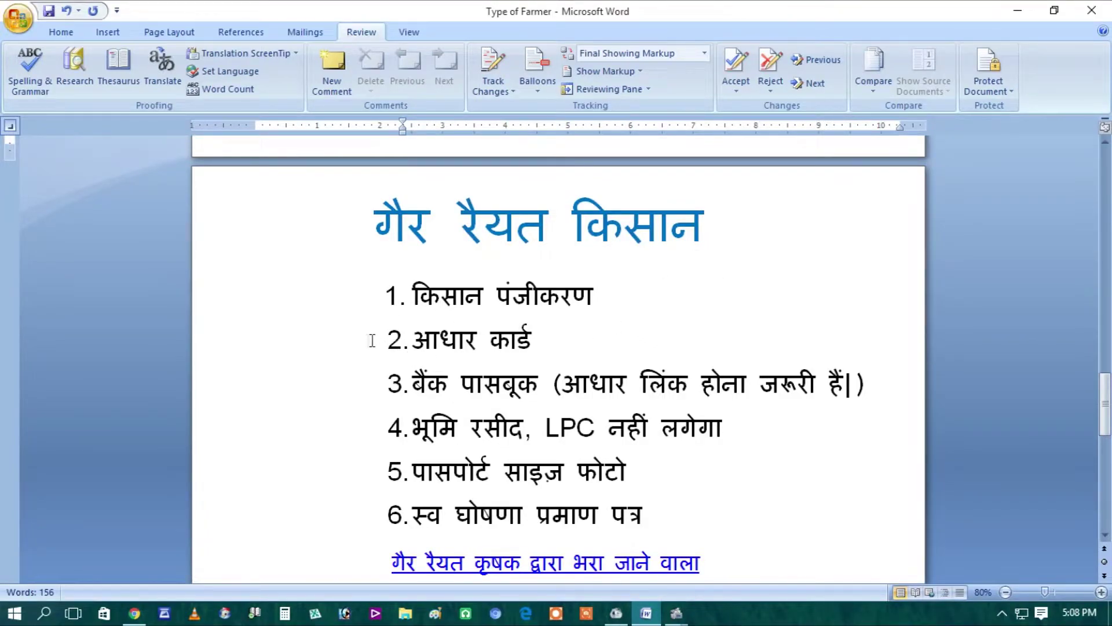
{"action": "scroll", "coordinate": [649, 316], "scroll_direction": "down", "scroll_amount": 1}
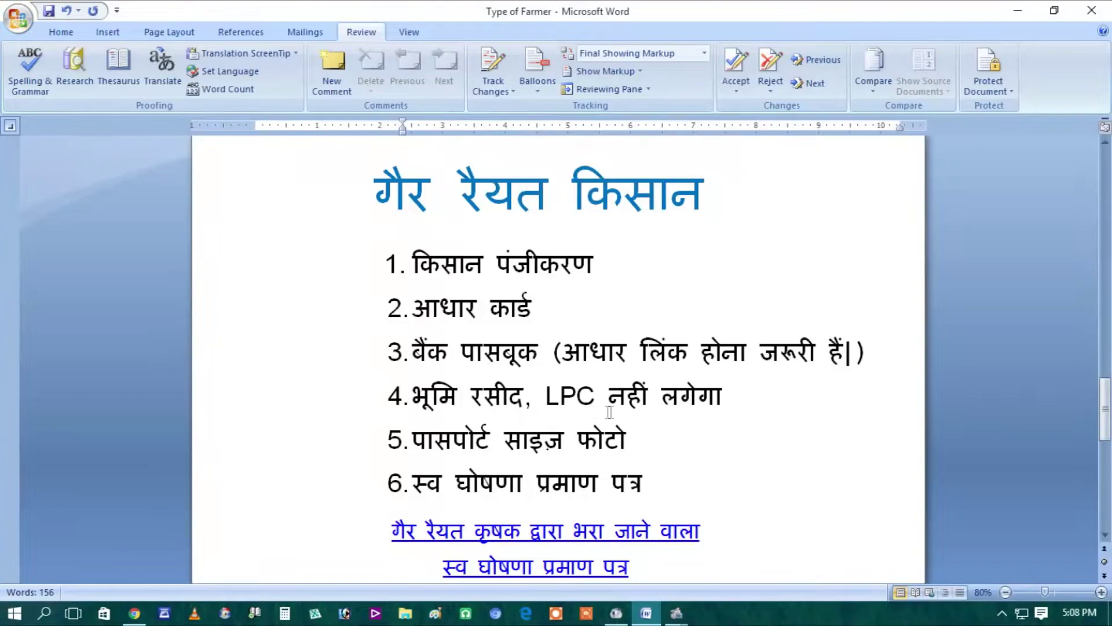
{"action": "scroll", "coordinate": [449, 489], "scroll_direction": "down", "scroll_amount": 1}
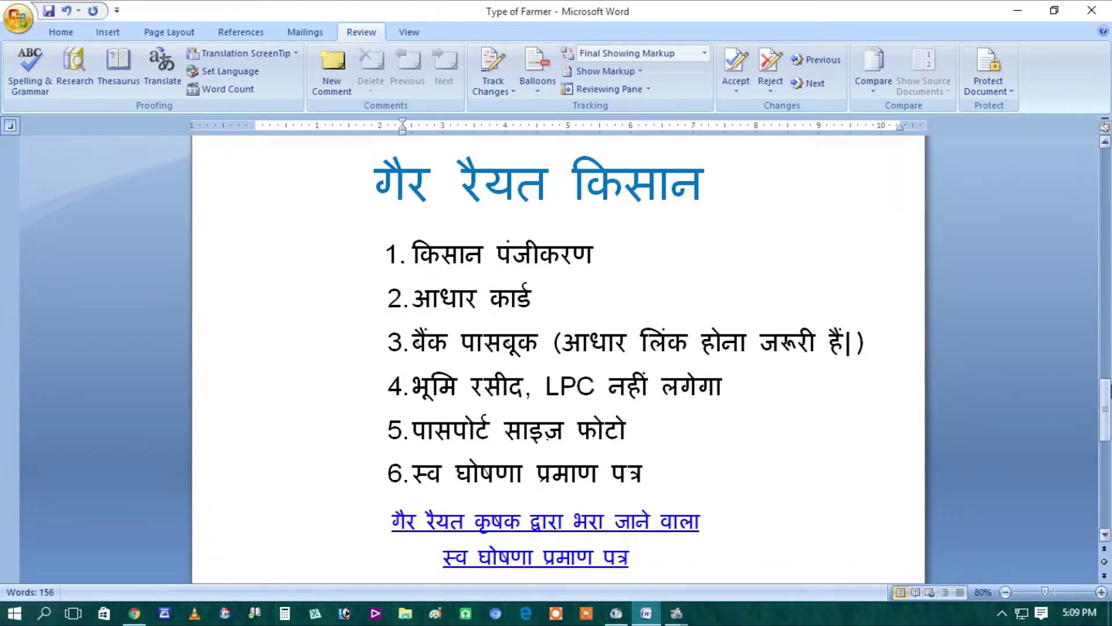
{"action": "left_click_drag", "start_coordinate": [1109, 394], "coordinate": [1110, 408]}
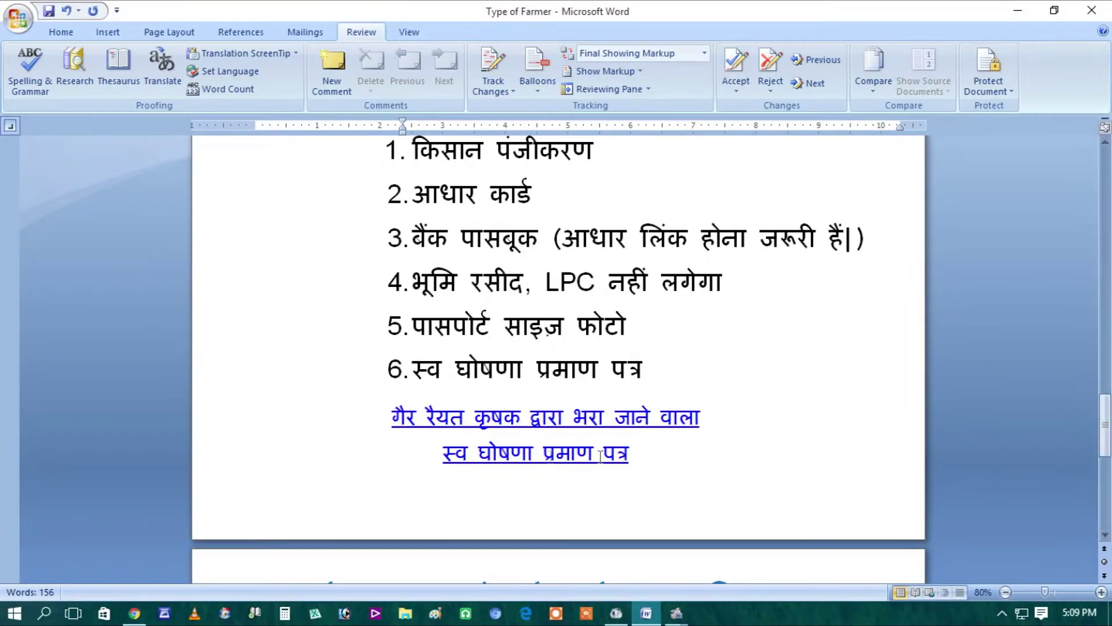
{"action": "left_click", "coordinate": [533, 432]}
{"action": "right_click", "coordinate": [533, 432]}
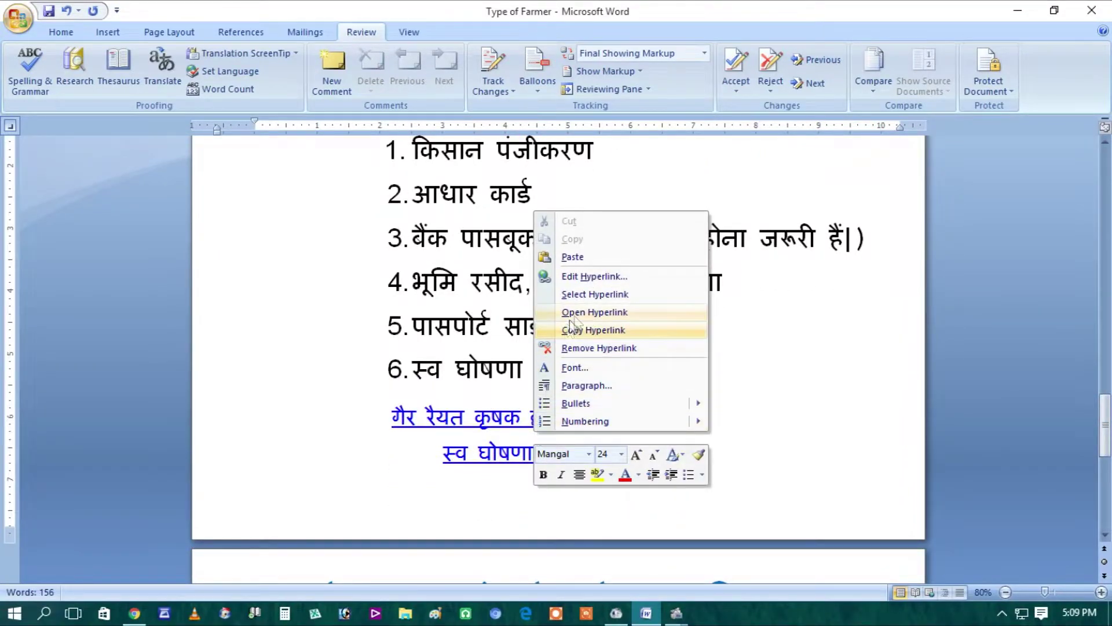
{"action": "left_click", "coordinate": [565, 323]}
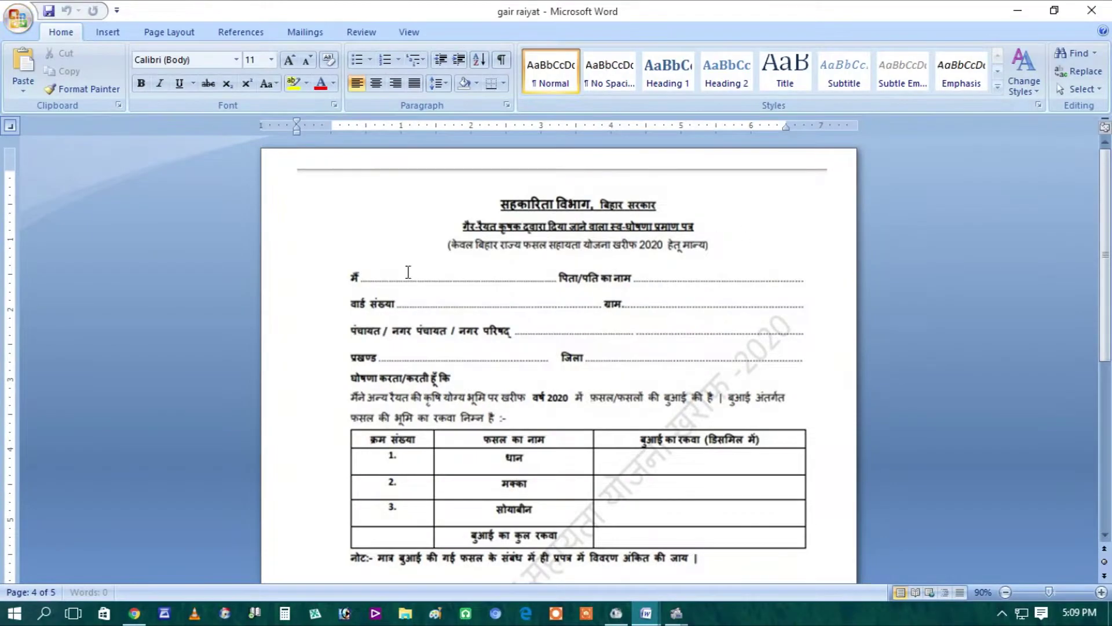
Step: Review the गैर-रैयत self-declaration form from the applicant details to the farmer advisor's verification table, and close the document
{"action": "scroll", "coordinate": [1110, 237], "scroll_direction": "down", "scroll_amount": 1}
{"action": "scroll", "coordinate": [1110, 237], "scroll_direction": "down", "scroll_amount": 1}
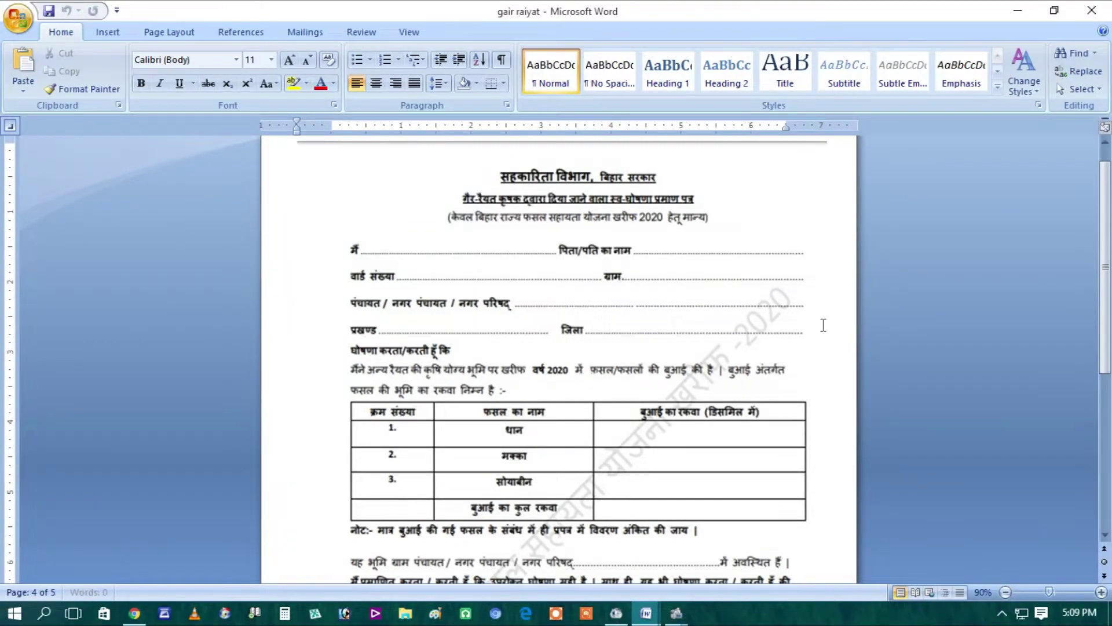
{"action": "scroll", "coordinate": [1105, 261], "scroll_direction": "down", "scroll_amount": 2}
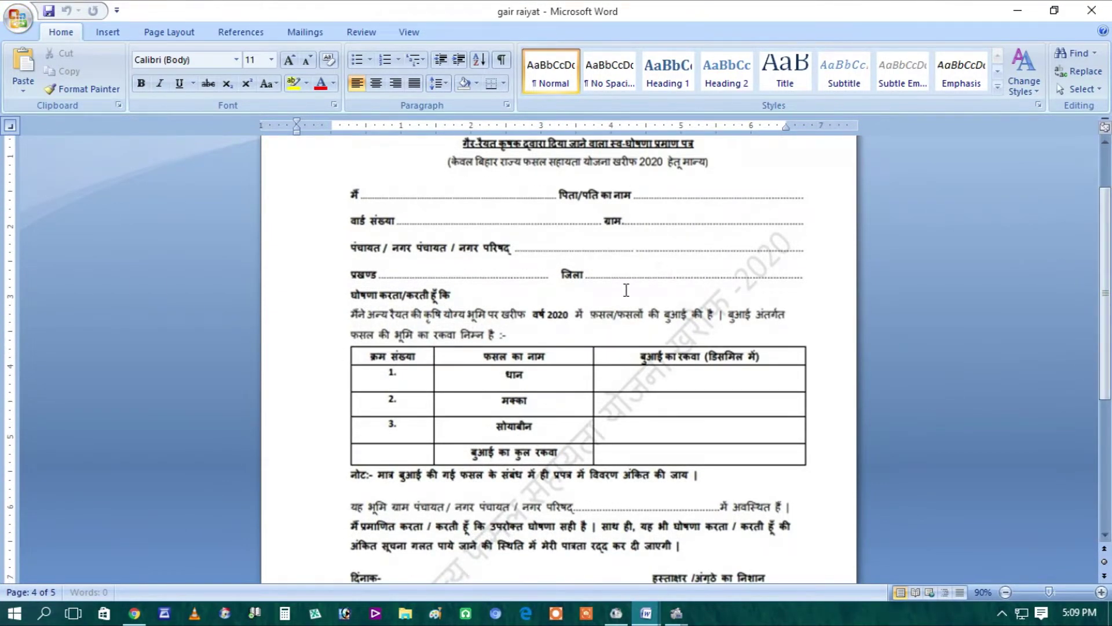
{"action": "scroll", "coordinate": [1103, 290], "scroll_direction": "down", "scroll_amount": 2}
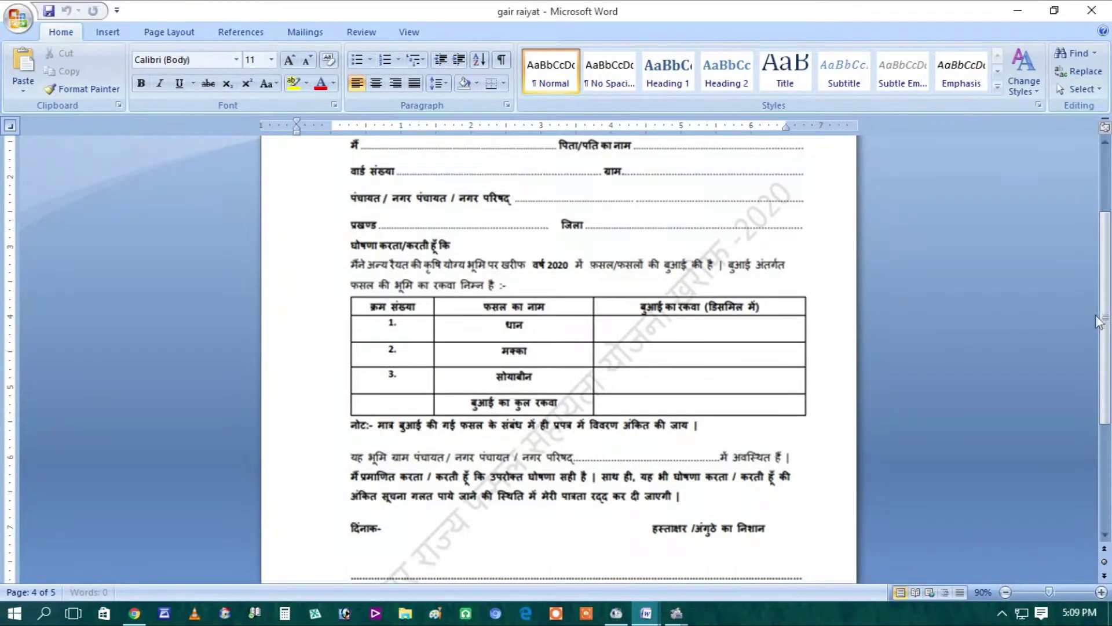
{"action": "scroll", "coordinate": [1103, 321], "scroll_direction": "down", "scroll_amount": 2}
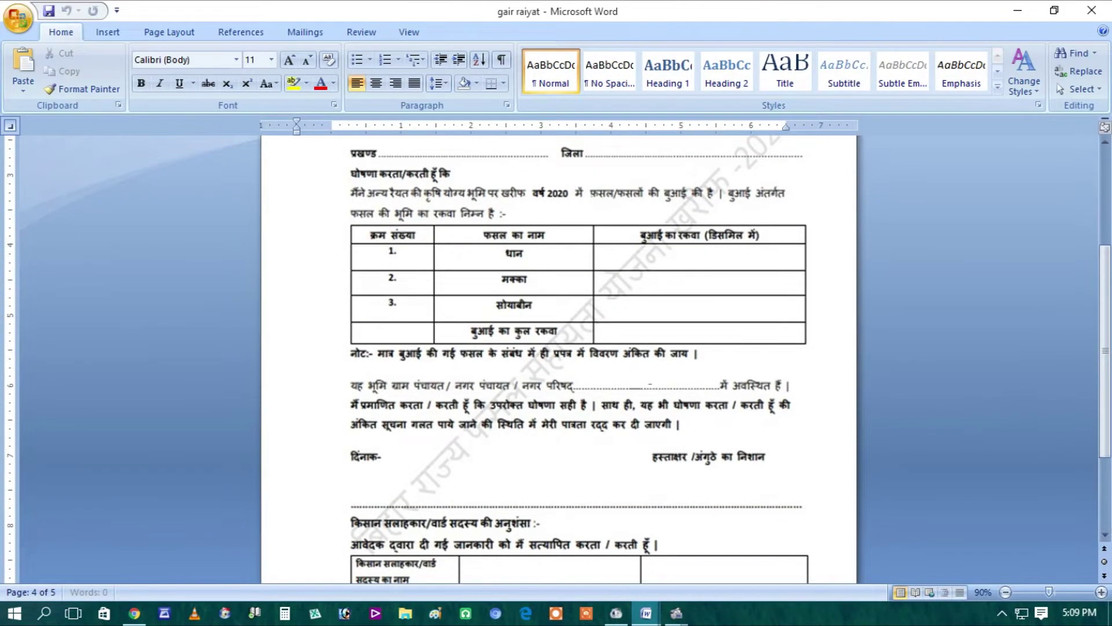
{"action": "scroll", "coordinate": [1104, 307], "scroll_direction": "down", "scroll_amount": 3}
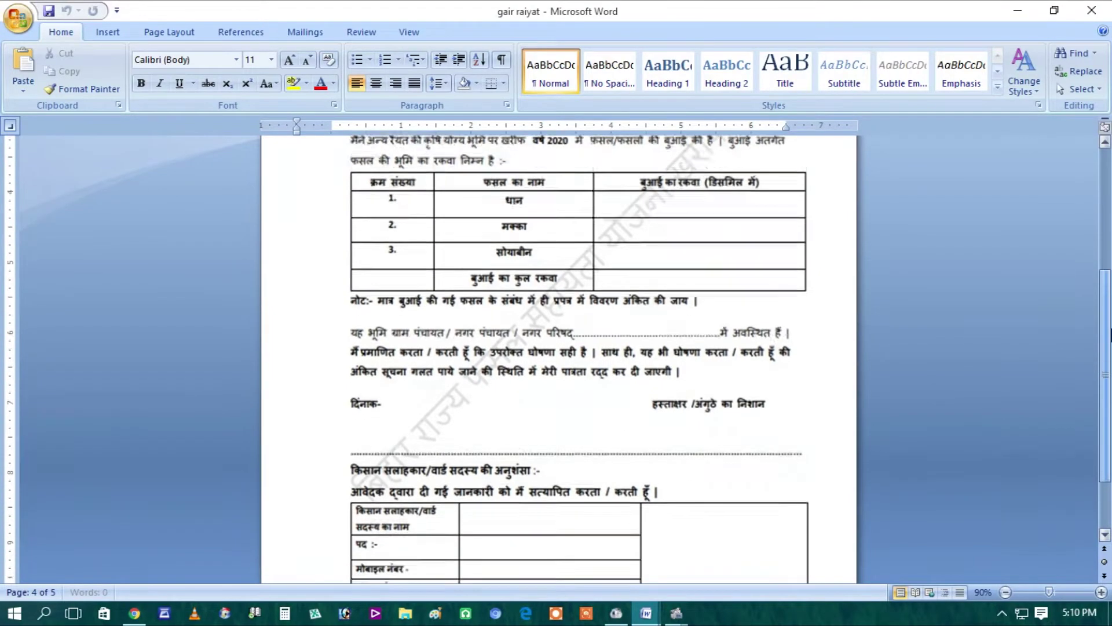
{"action": "left_click_drag", "start_coordinate": [1104, 410], "coordinate": [1104, 414]}
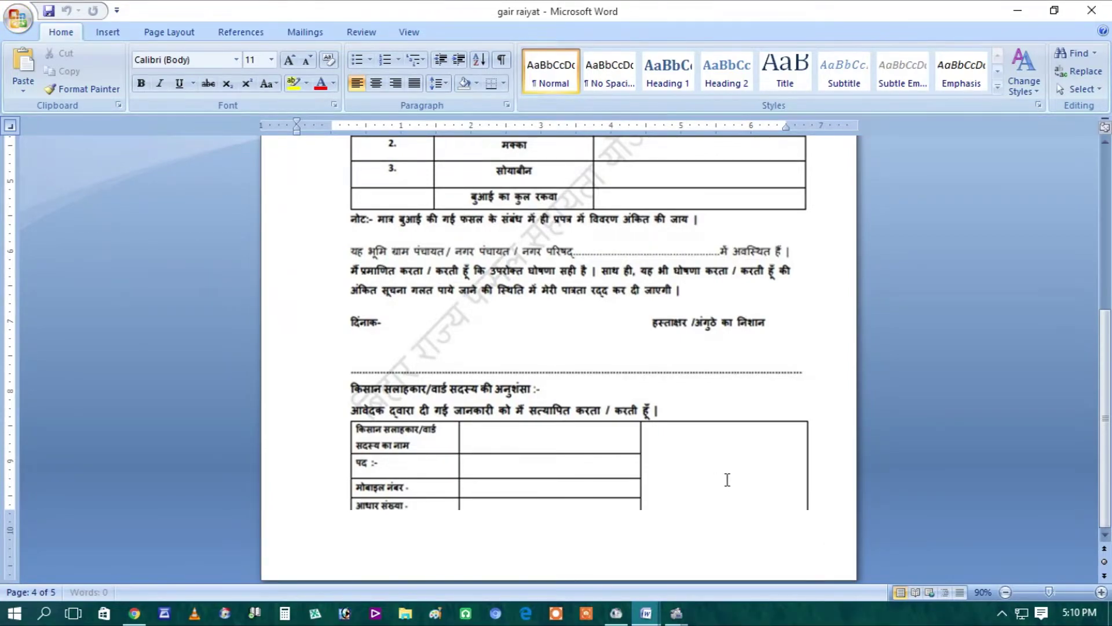
{"action": "scroll", "coordinate": [686, 436], "scroll_direction": "up", "scroll_amount": 3}
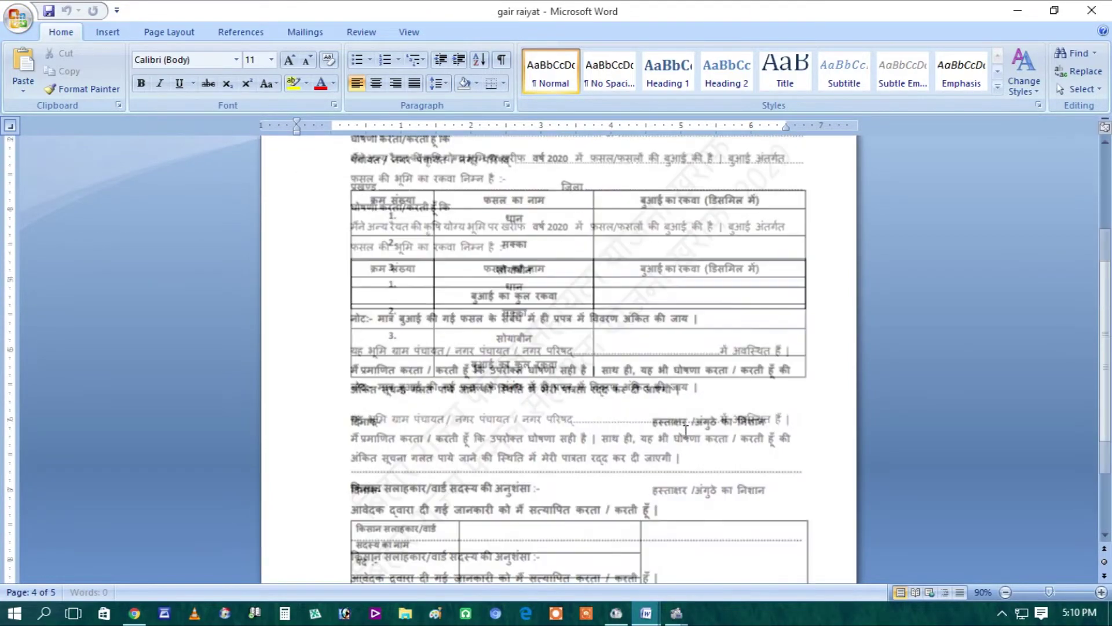
{"action": "scroll", "coordinate": [685, 432], "scroll_direction": "down", "scroll_amount": 4}
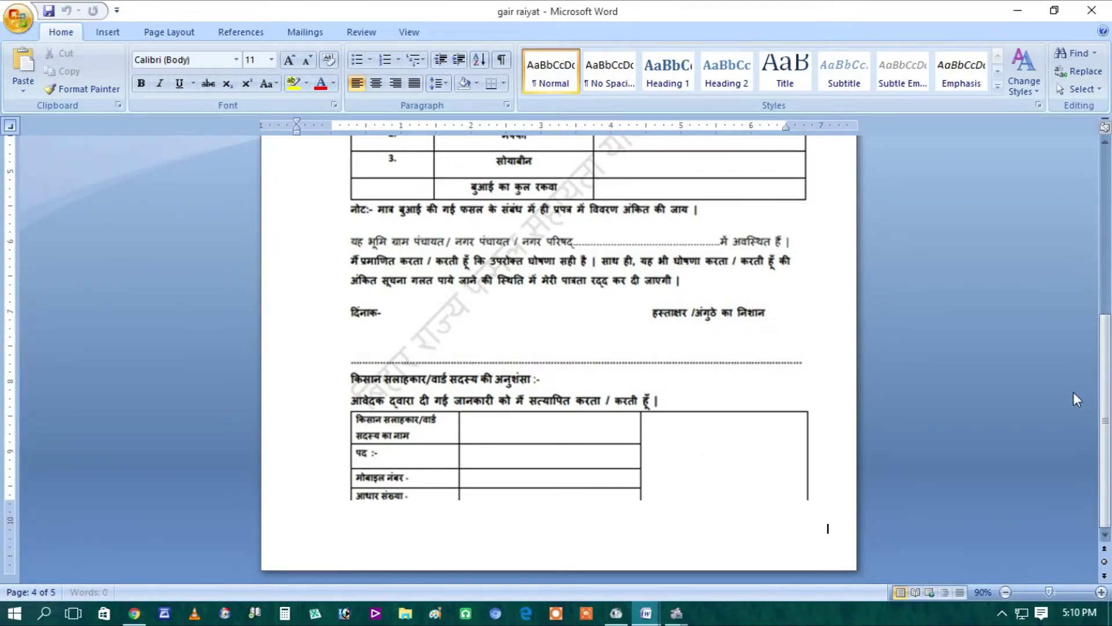
{"action": "scroll", "coordinate": [612, 392], "scroll_direction": "up", "scroll_amount": 9}
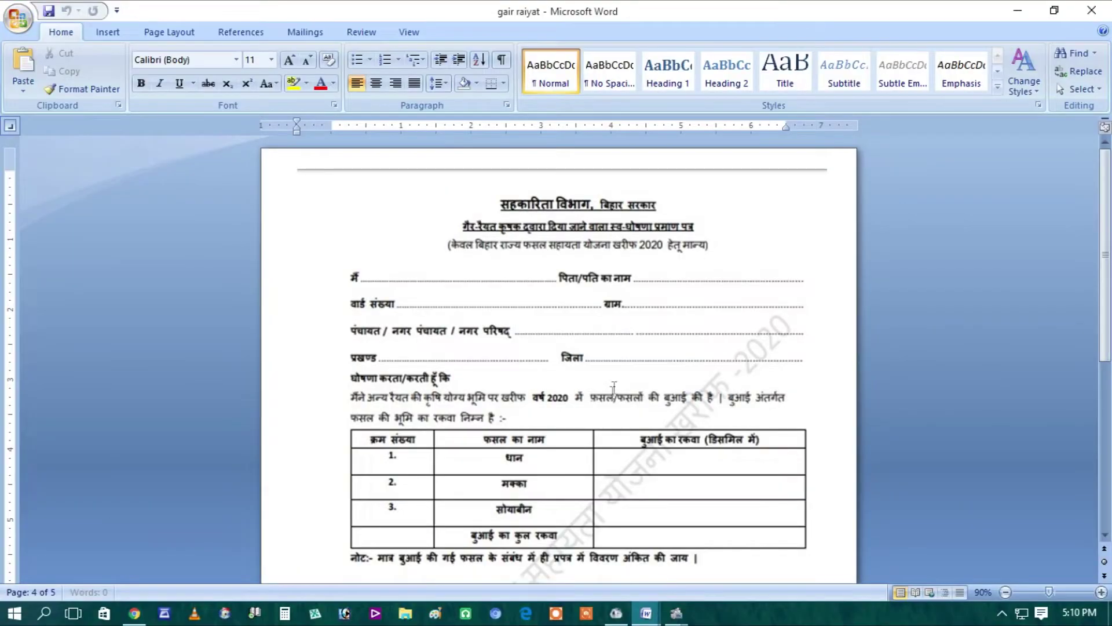
{"action": "left_click", "coordinate": [1097, 10]}
Step: Review the required documents for रैयत एवं गैर रैयत किसान and open the self-declaration form linked beneath that list
{"action": "scroll", "coordinate": [559, 457], "scroll_direction": "down", "scroll_amount": 5}
{"action": "scroll", "coordinate": [559, 457], "scroll_direction": "down", "scroll_amount": 3}
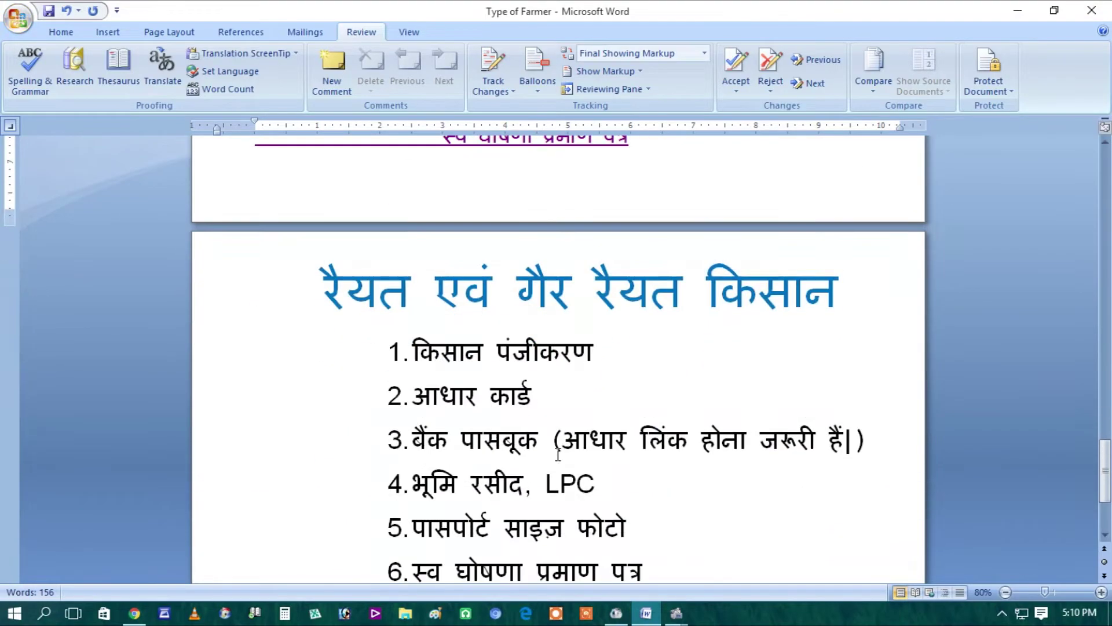
{"action": "scroll", "coordinate": [558, 455], "scroll_direction": "down", "scroll_amount": 3}
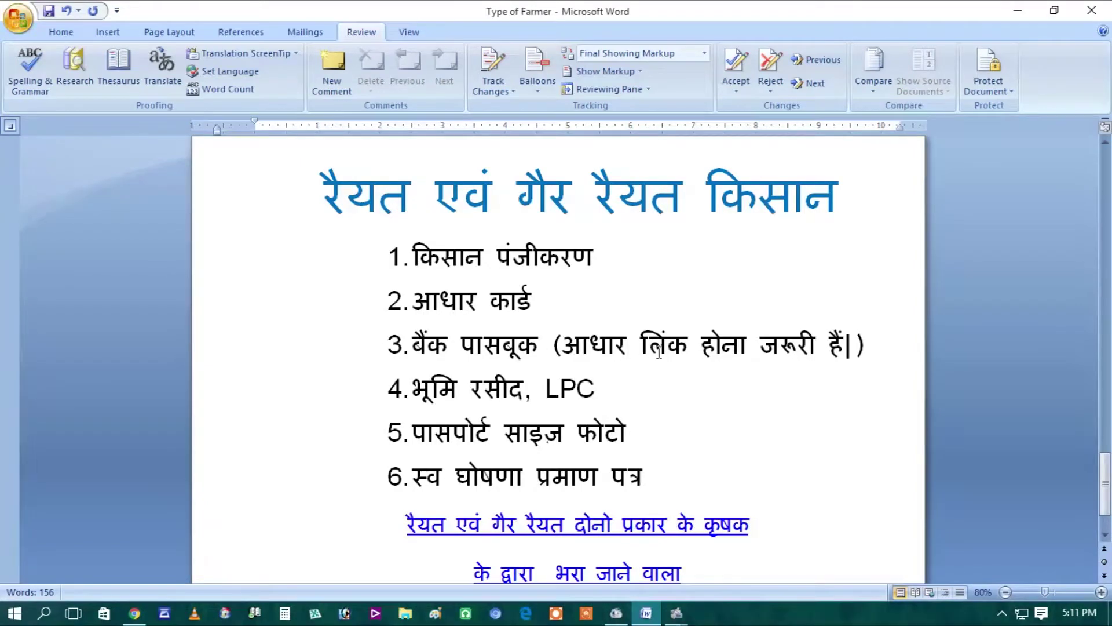
{"action": "scroll", "coordinate": [729, 375], "scroll_direction": "down", "scroll_amount": 1}
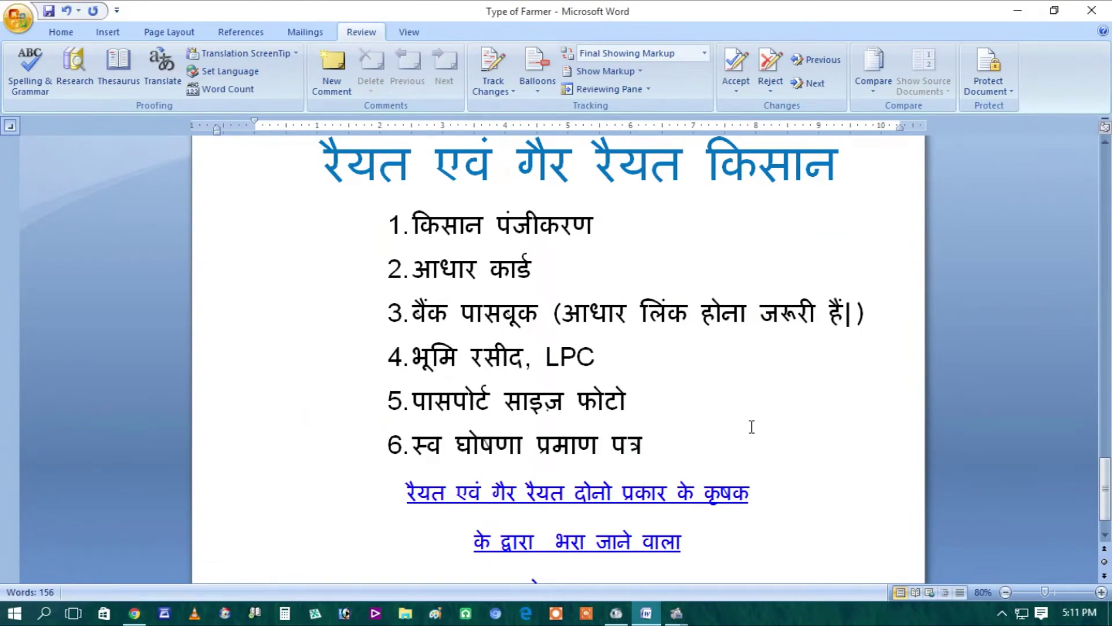
{"action": "scroll", "coordinate": [749, 426], "scroll_direction": "down", "scroll_amount": 1}
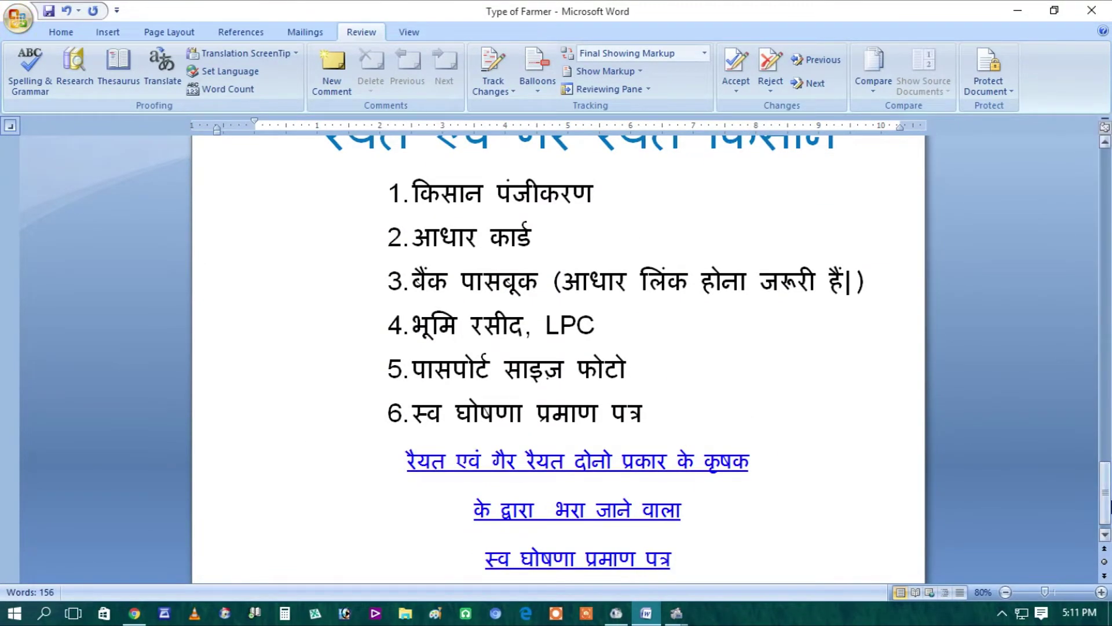
{"action": "left_click_drag", "start_coordinate": [1106, 492], "coordinate": [1106, 481]}
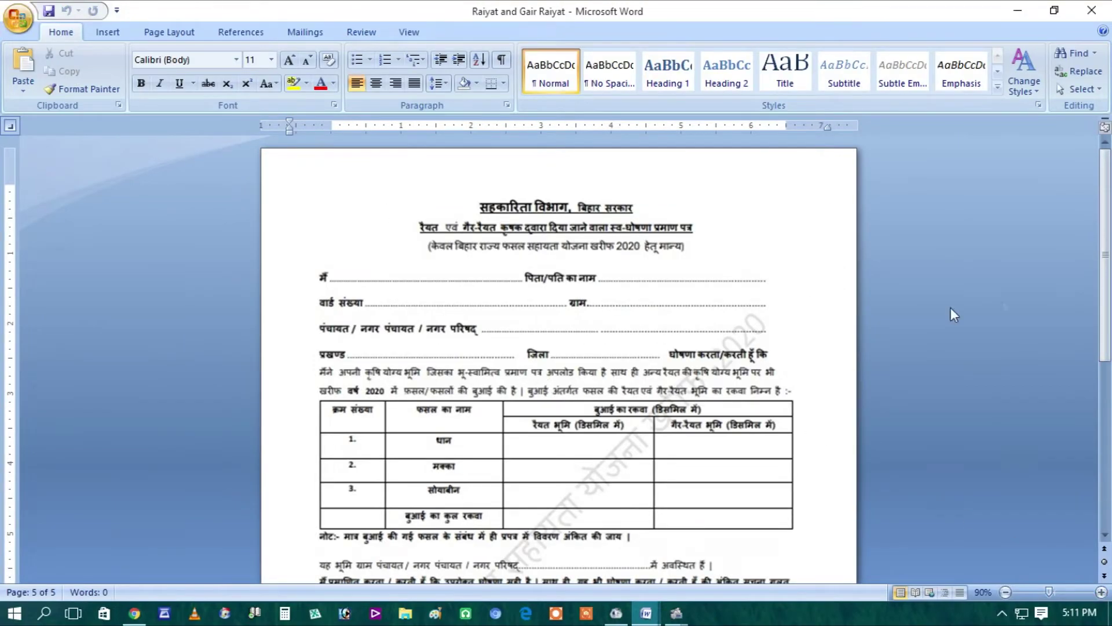
Step: Review the combined रैयत and गैर-रैयत form, including its crop area columns and farmer advisor verification table, and close the document
{"action": "scroll", "coordinate": [1097, 280], "scroll_direction": "down", "scroll_amount": 2}
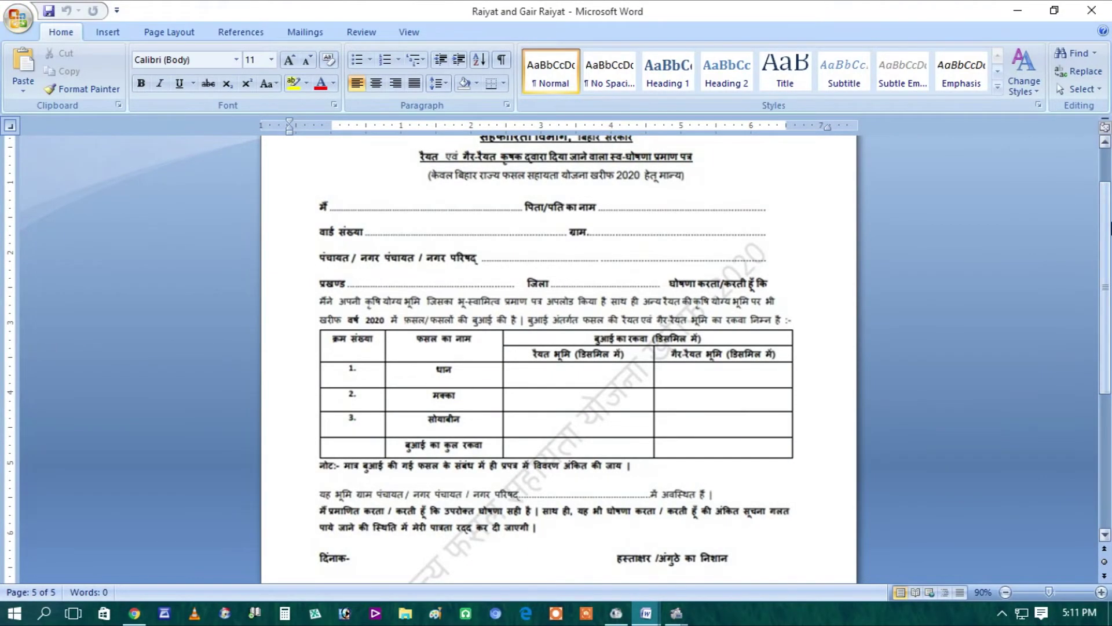
{"action": "scroll", "coordinate": [1088, 238], "scroll_direction": "down", "scroll_amount": 4}
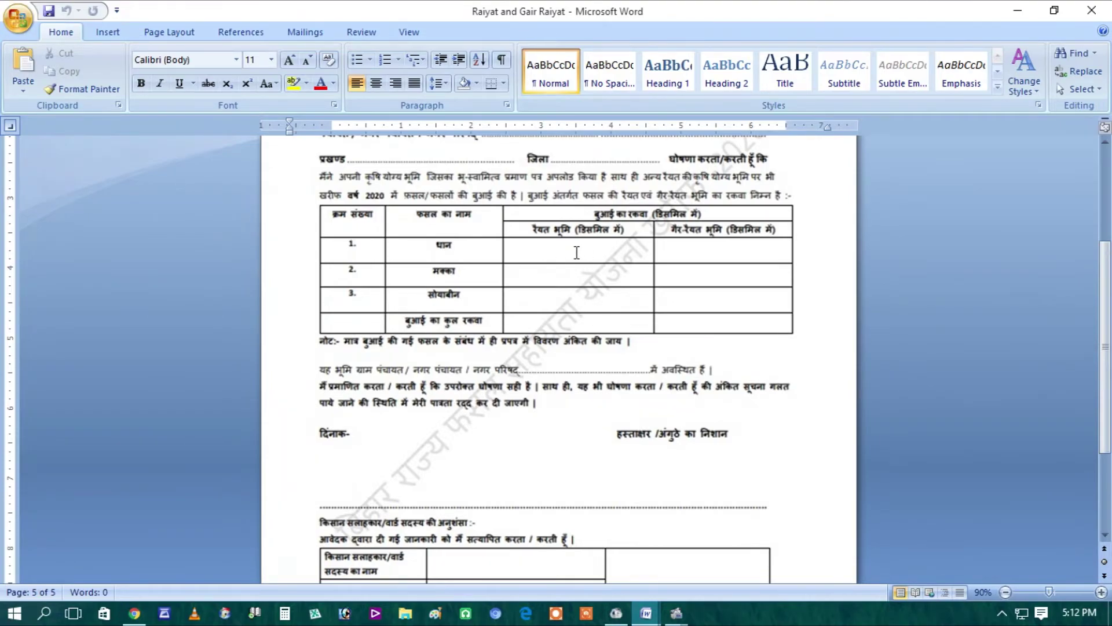
{"action": "scroll", "coordinate": [930, 245], "scroll_direction": "down", "scroll_amount": 3}
{"action": "scroll", "coordinate": [896, 243], "scroll_direction": "up", "scroll_amount": 4}
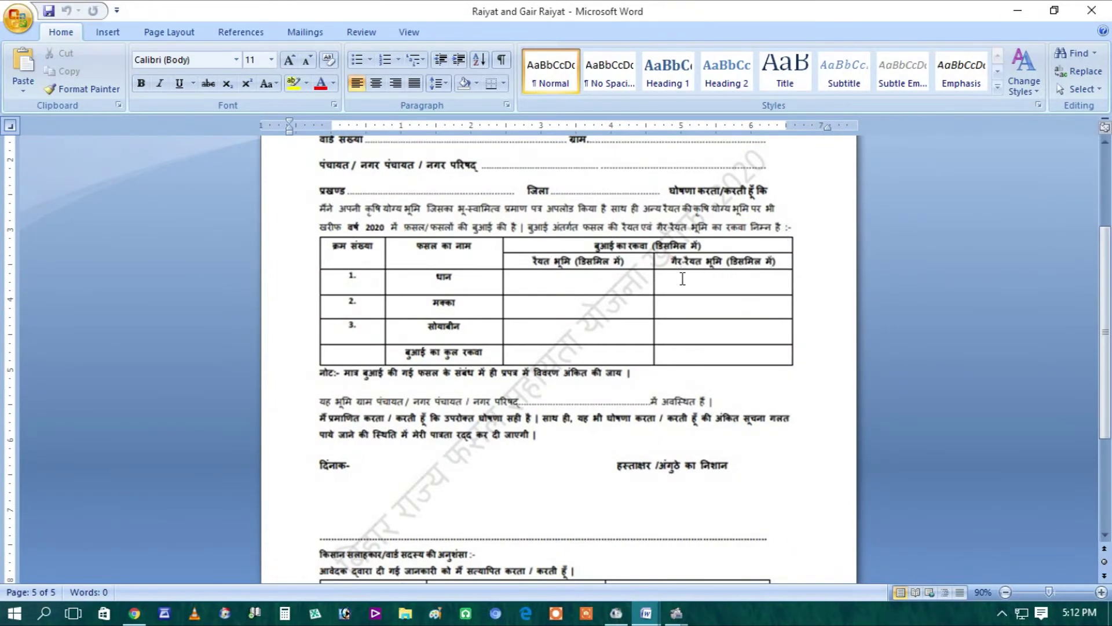
{"action": "scroll", "coordinate": [639, 322], "scroll_direction": "down", "scroll_amount": 5}
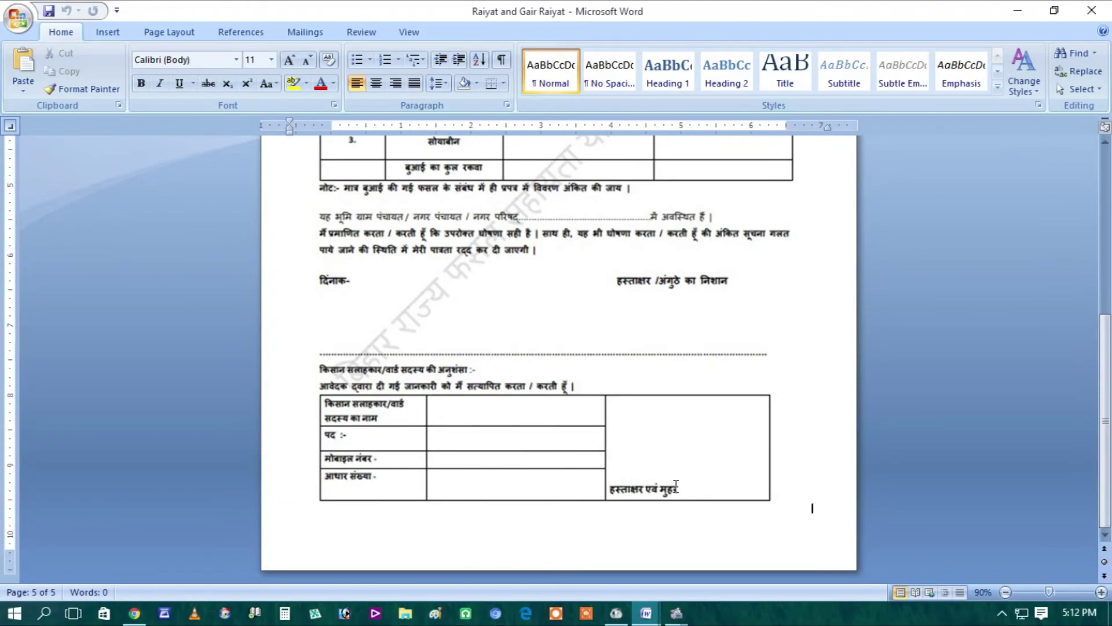
{"action": "scroll", "coordinate": [481, 474], "scroll_direction": "up", "scroll_amount": 10}
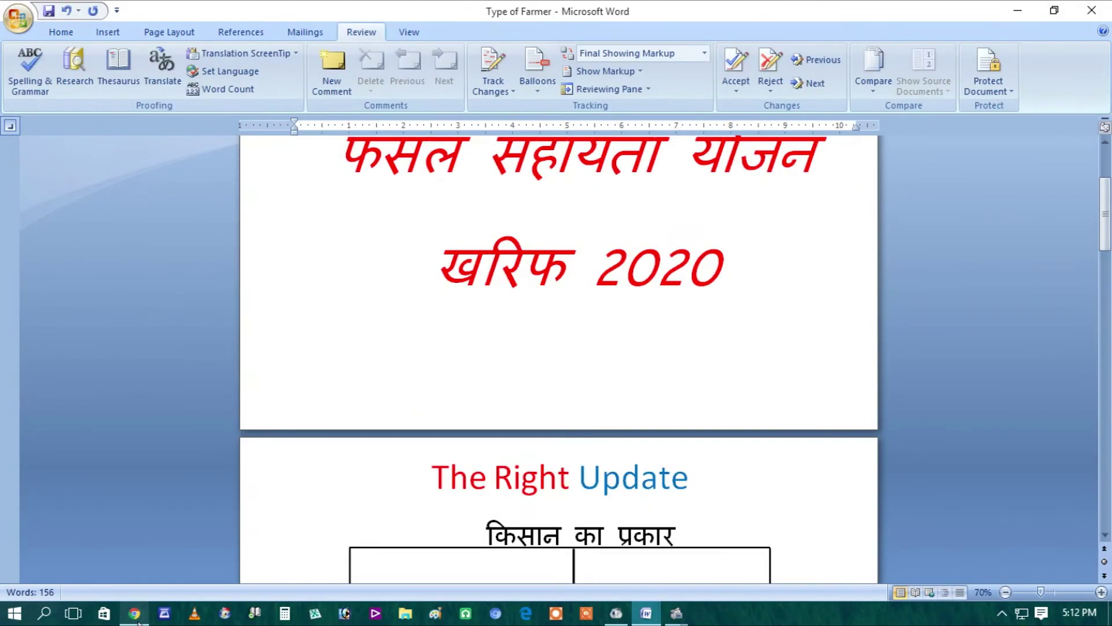
Step: Switch to Chrome with The Right update YouTube channel page
{"action": "left_click", "coordinate": [136, 616]}
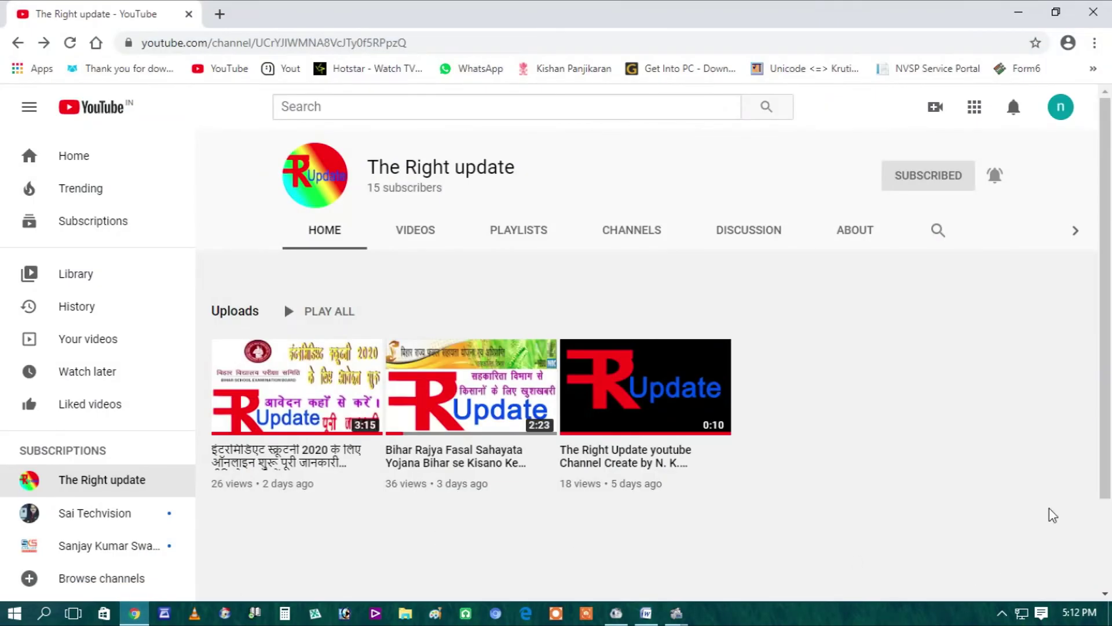